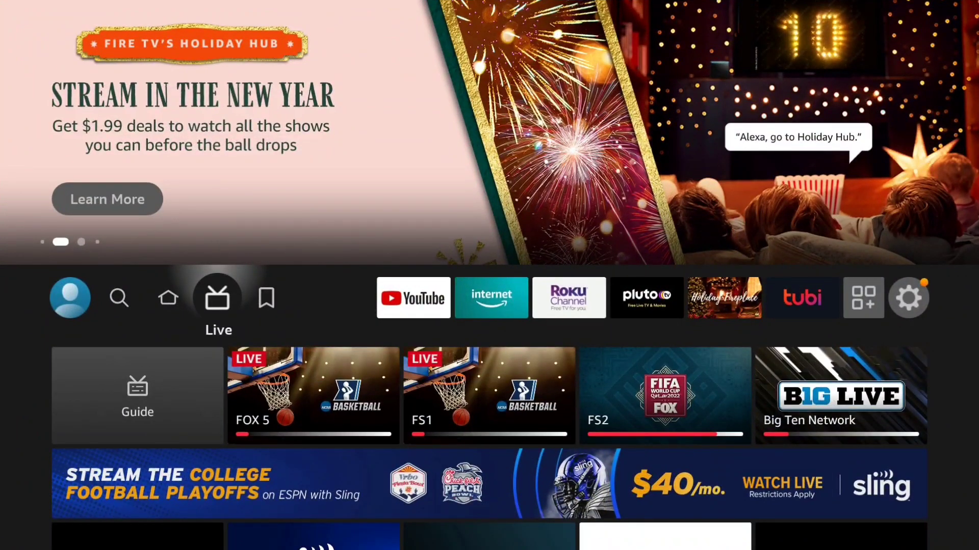
Go from Find to the Appstore and move along its tabs to All Categories
{"action": "key", "text": "Left"}
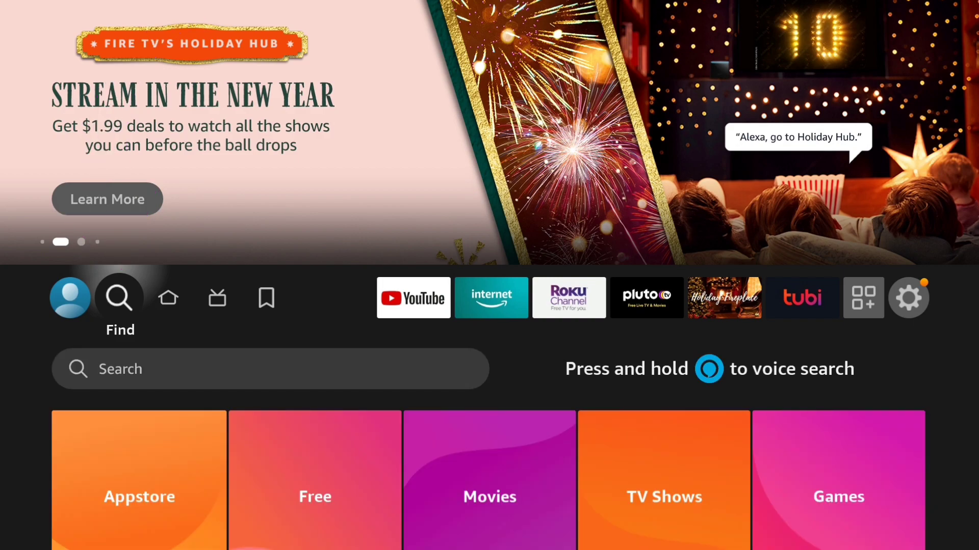
{"action": "key", "text": "Down"}
{"action": "key", "text": "Down"}
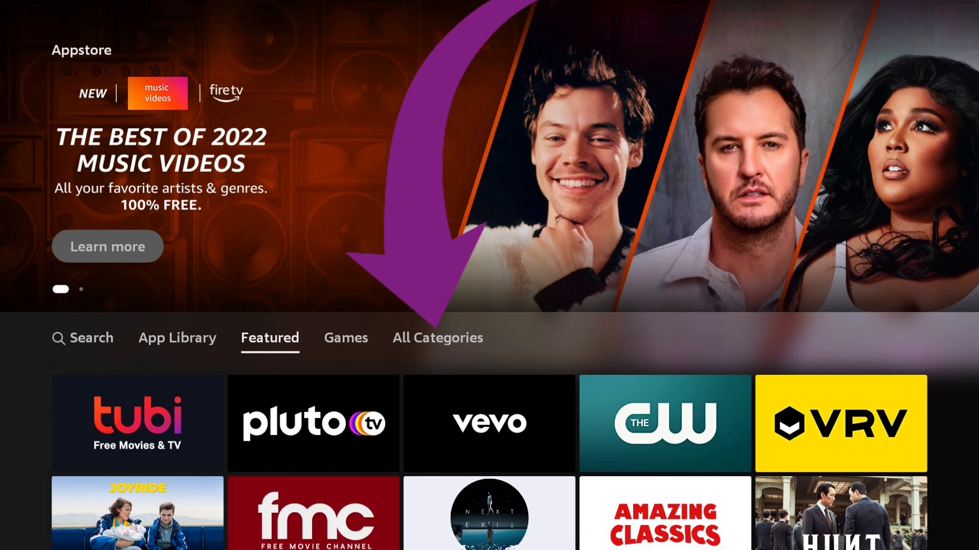
{"action": "key", "text": "Left"}
{"action": "key", "text": "Right"}
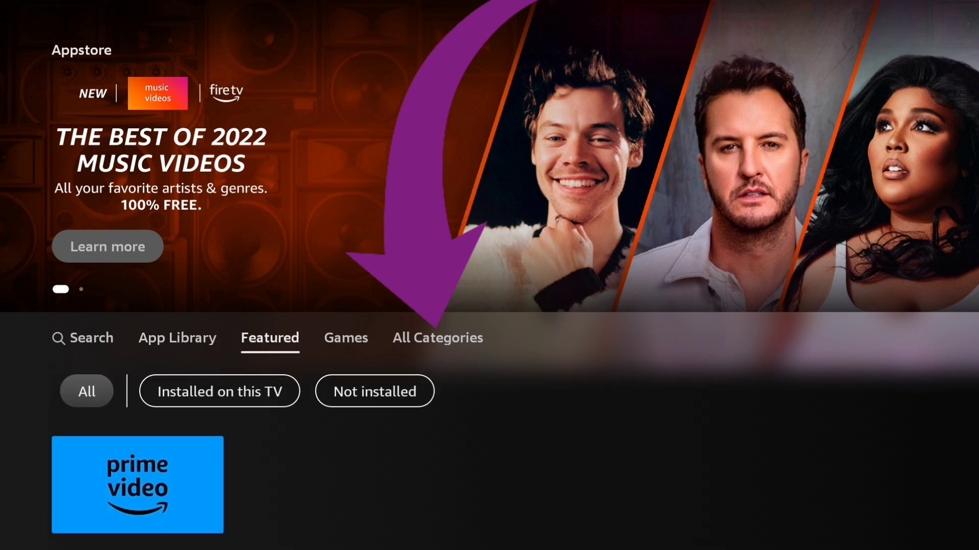
{"action": "key", "text": "Right"}
{"action": "key", "text": "Right"}
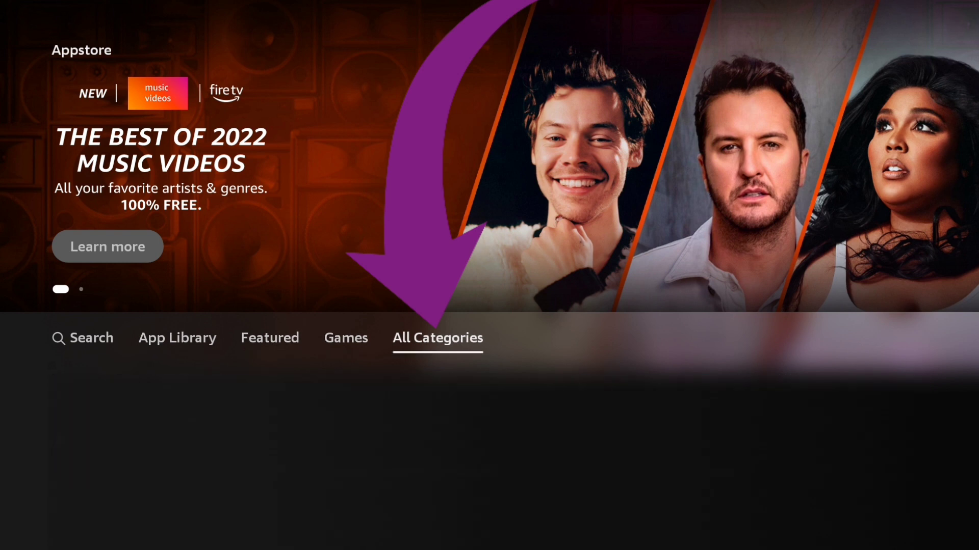
{"action": "key", "text": "Down"}
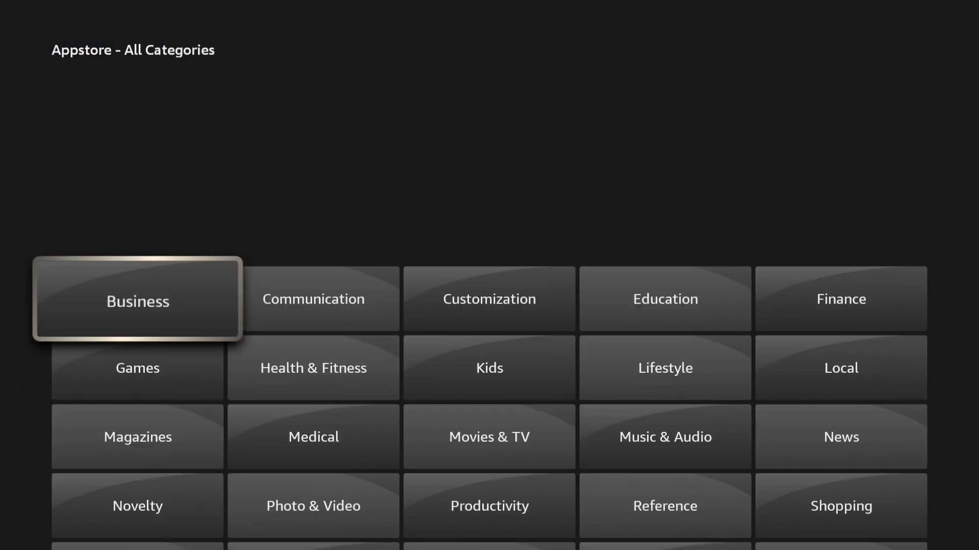
{"action": "key", "text": "Right"}
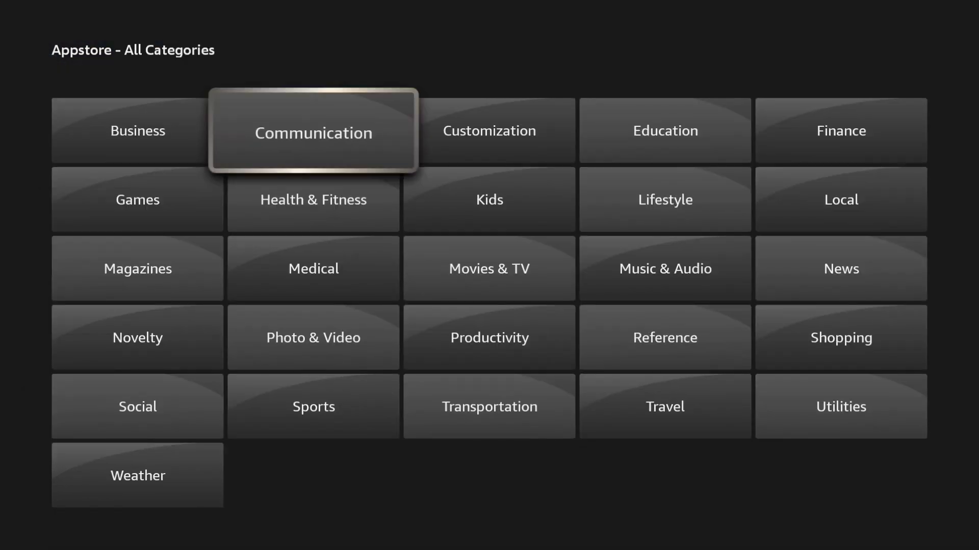
{"action": "key", "text": "Right"}
{"action": "key", "text": "Right"}
{"action": "key", "text": "Right"}
{"action": "key", "text": "Down"}
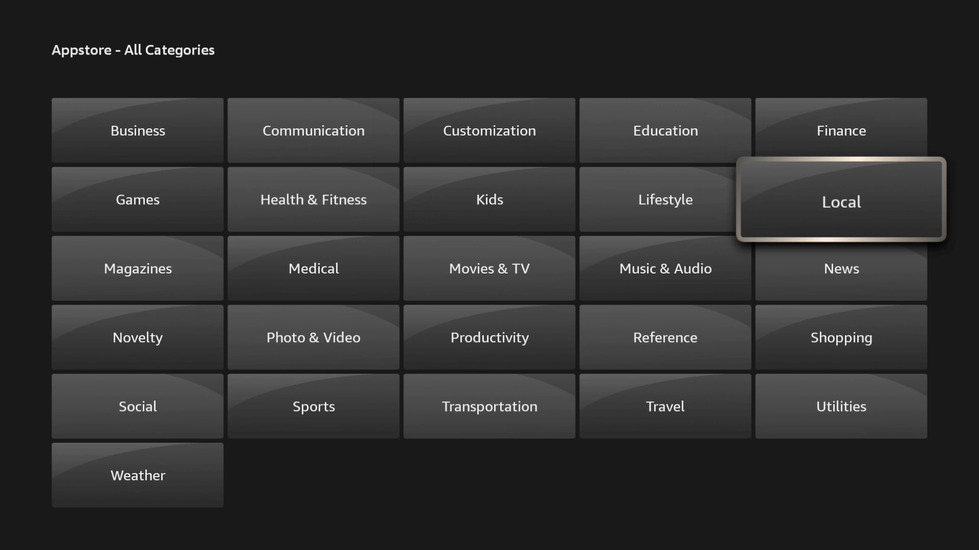
{"action": "key", "text": "Left"}
{"action": "key", "text": "Left"}
{"action": "key", "text": "Left"}
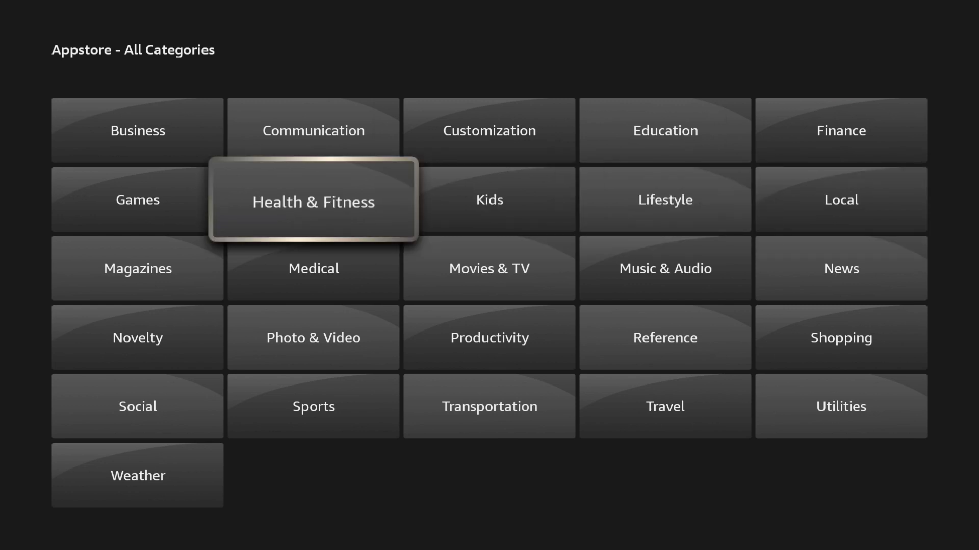
{"action": "key", "text": "Down"}
{"action": "key", "text": "Right"}
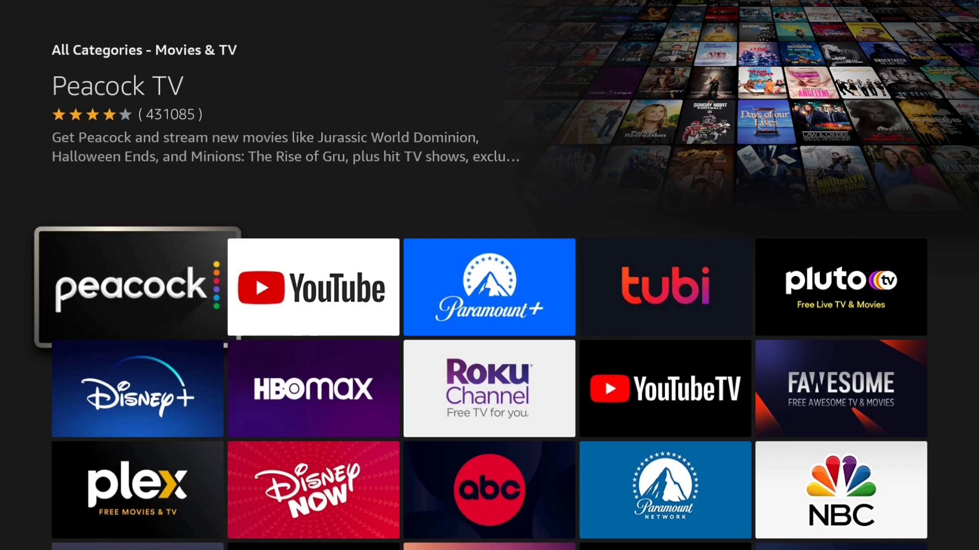
Scroll down the Movies & TV app grid and open the Movies Plus tile
{"action": "key", "text": "Down"}
{"action": "key", "text": "Down"}
{"action": "key", "text": "Down"}
{"action": "key", "text": "Down"}
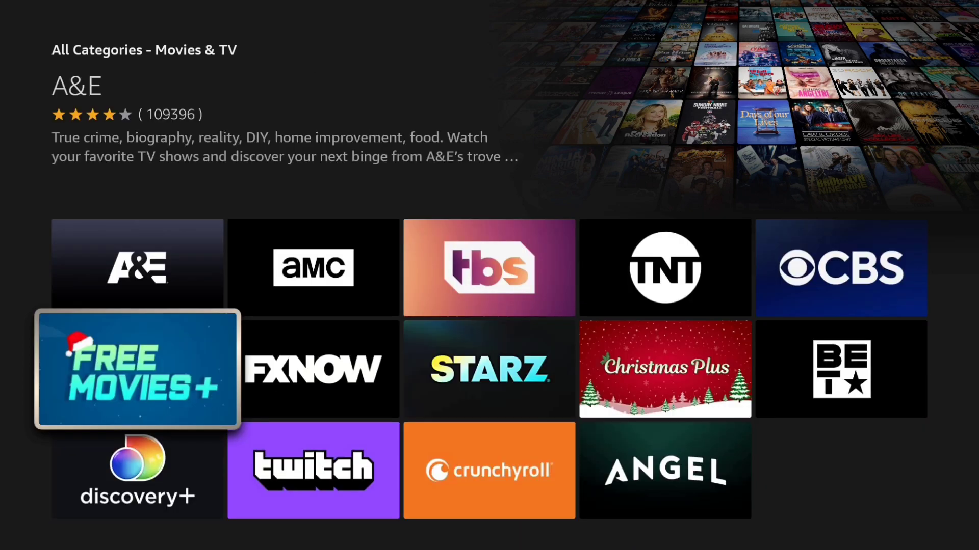
{"action": "key", "text": "Down"}
{"action": "key", "text": "Down"}
{"action": "key", "text": "Down"}
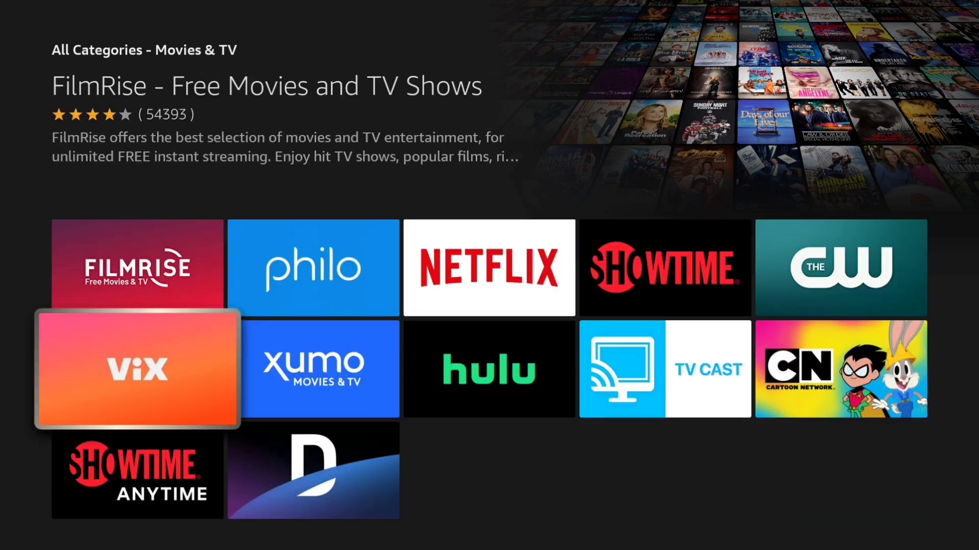
{"action": "key", "text": "Down"}
{"action": "key", "text": "Down"}
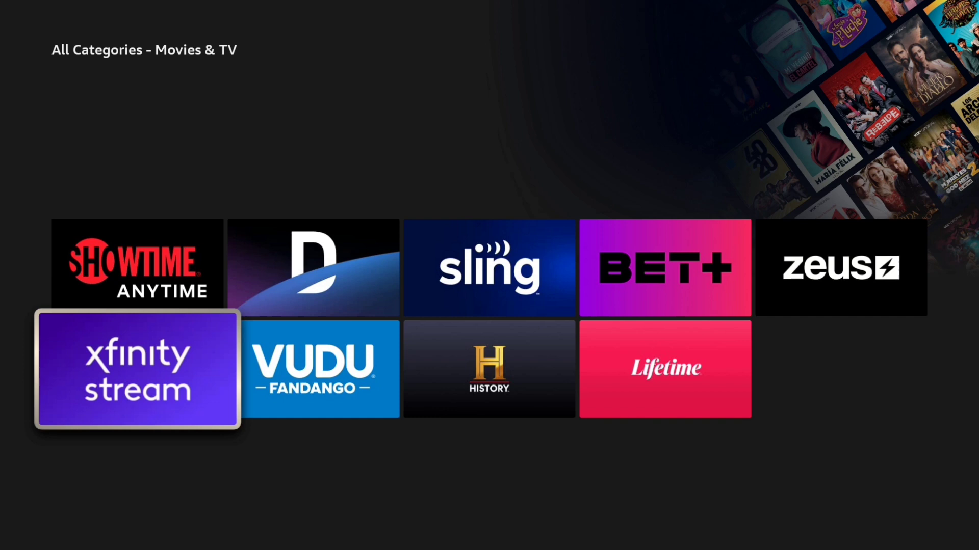
{"action": "key", "text": "Down"}
{"action": "key", "text": "Down"}
{"action": "key", "text": "Down"}
{"action": "key", "text": "Down"}
{"action": "key", "text": "Down"}
{"action": "key", "text": "Down"}
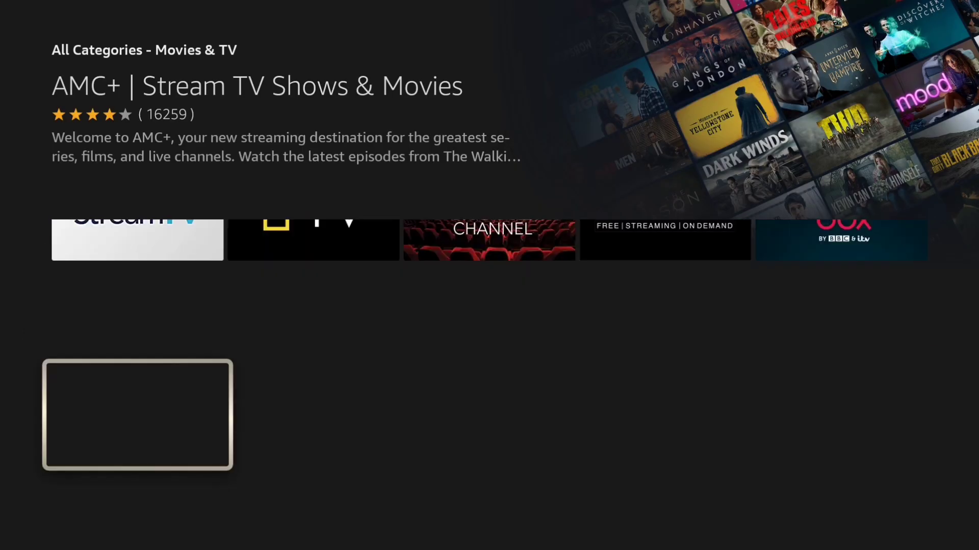
{"action": "key", "text": "Down"}
{"action": "key", "text": "Down"}
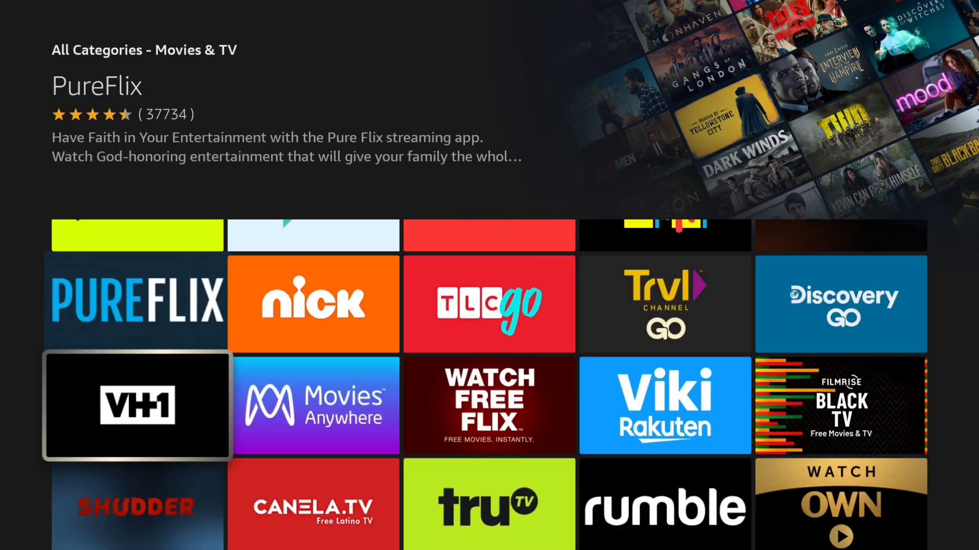
{"action": "key", "text": "Down"}
{"action": "key", "text": "Down"}
{"action": "key", "text": "Down"}
{"action": "key", "text": "Up"}
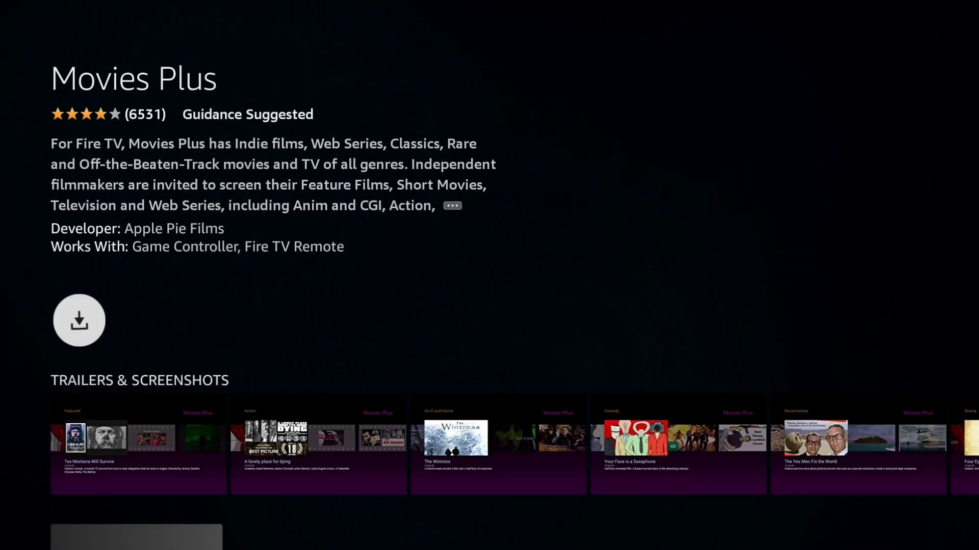
Browse Movies Plus's Customers Also Bought apps, then return to the Movies & TV grid
{"action": "key", "text": "Down"}
{"action": "key", "text": "Down"}
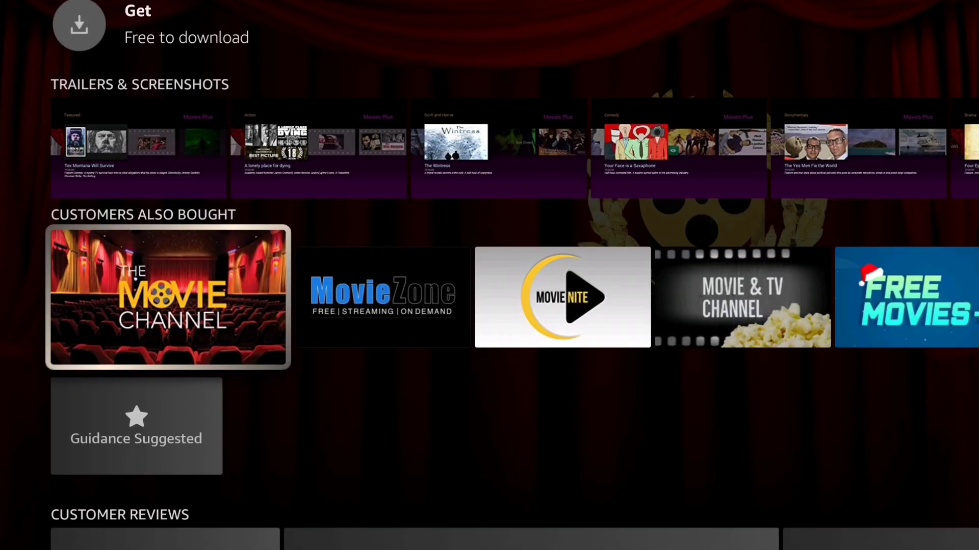
{"action": "key", "text": "Right"}
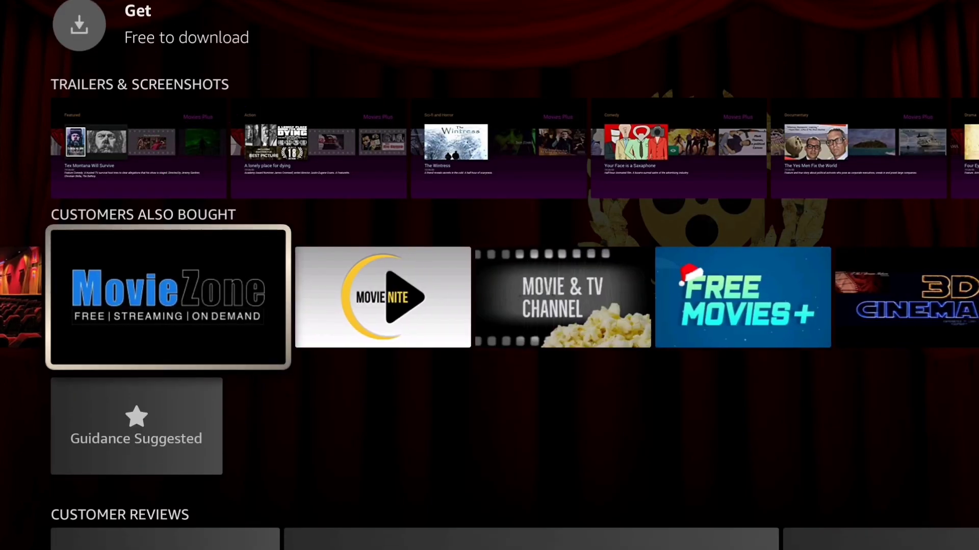
{"action": "key", "text": "Right"}
{"action": "key", "text": "Right"}
{"action": "key", "text": "Right"}
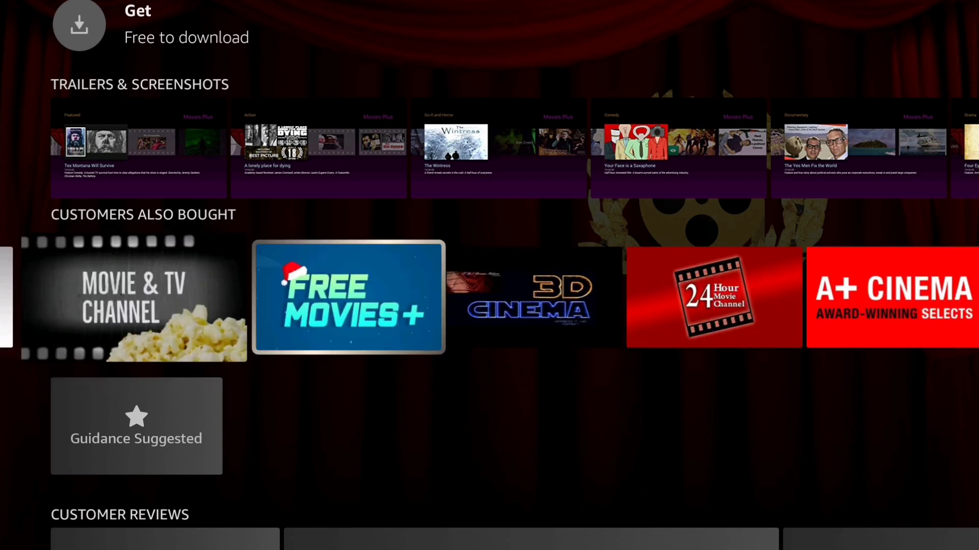
{"action": "key", "text": "Left"}
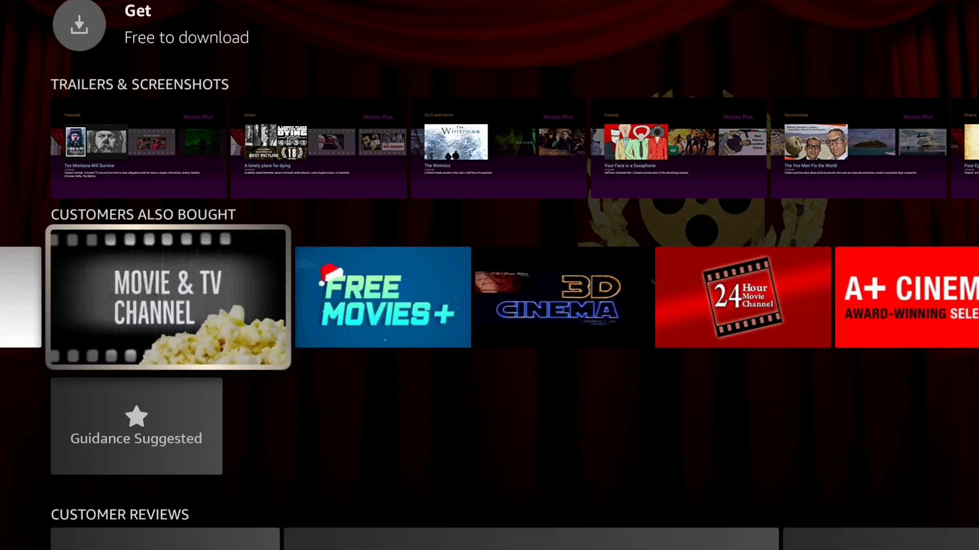
{"action": "key", "text": "Left"}
{"action": "key", "text": "Up"}
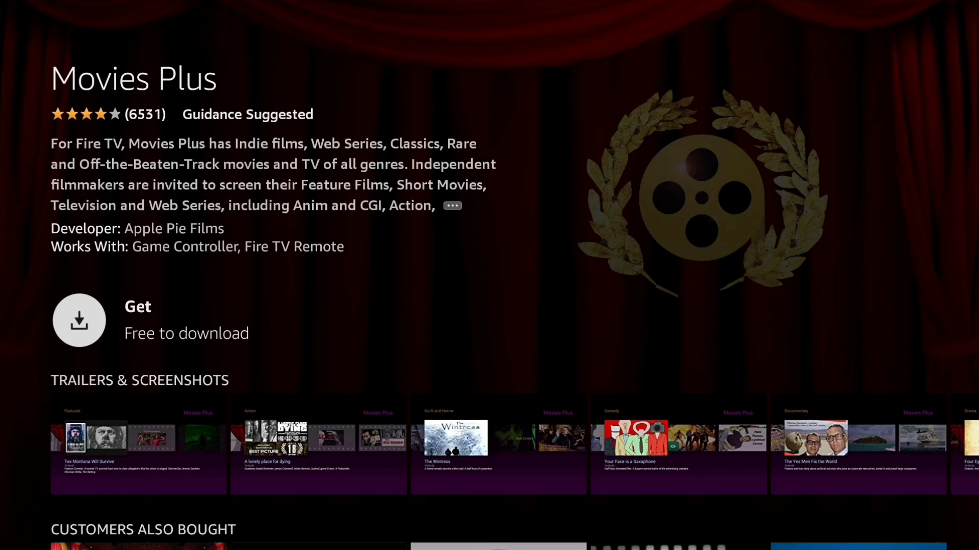
{"action": "key", "text": "Escape"}
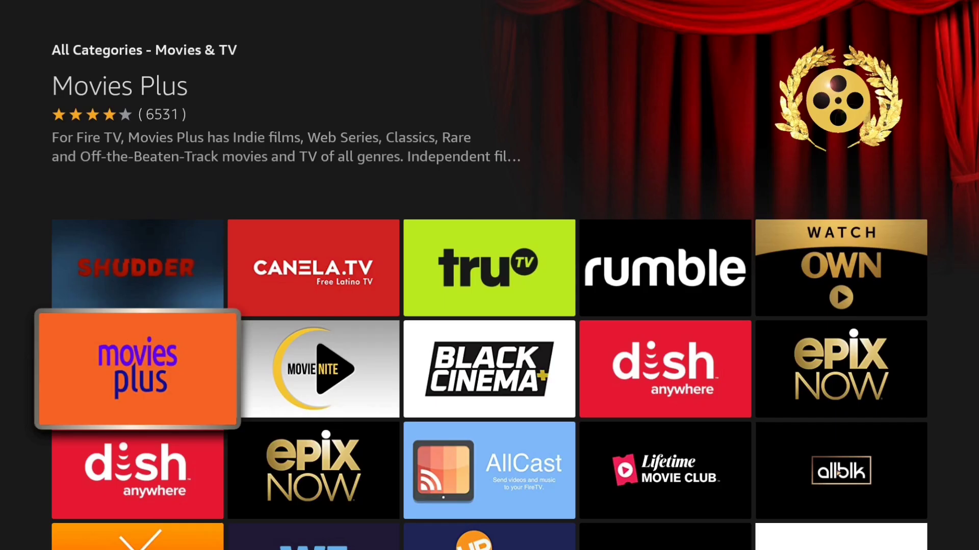
{"action": "key", "text": "Escape"}
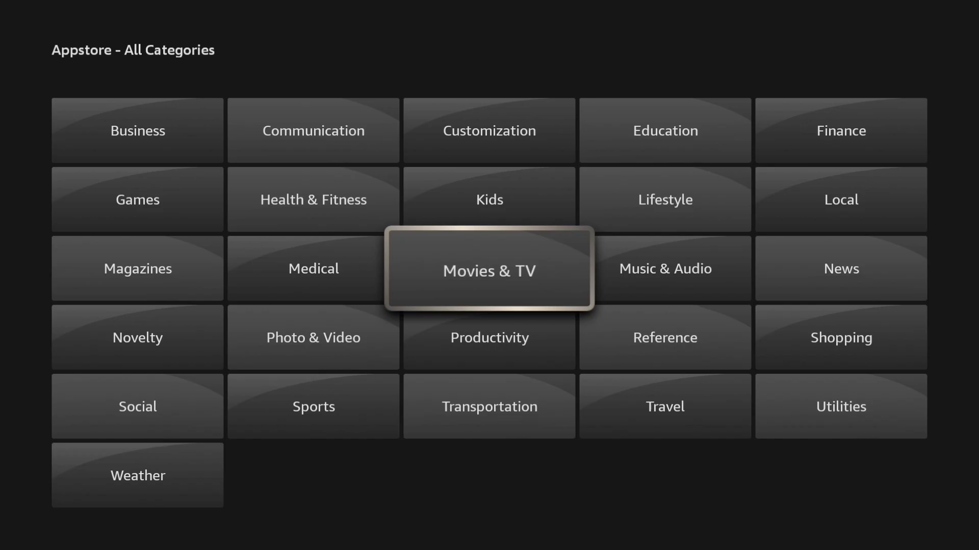
{"action": "key", "text": "Left"}
{"action": "key", "text": "Left"}
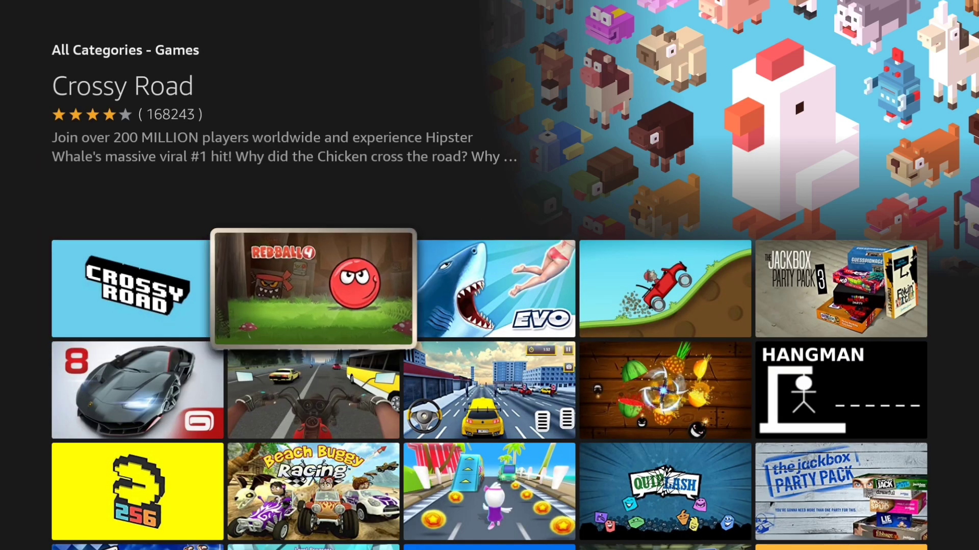
{"action": "key", "text": "Right"}
{"action": "key", "text": "Right"}
{"action": "key", "text": "Down"}
{"action": "key", "text": "Down"}
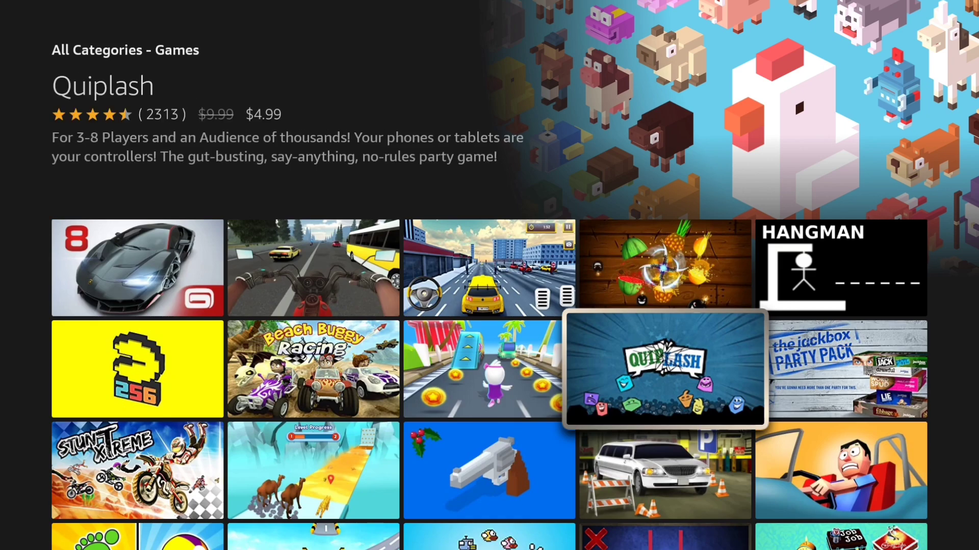
{"action": "key", "text": "Down"}
{"action": "key", "text": "Down"}
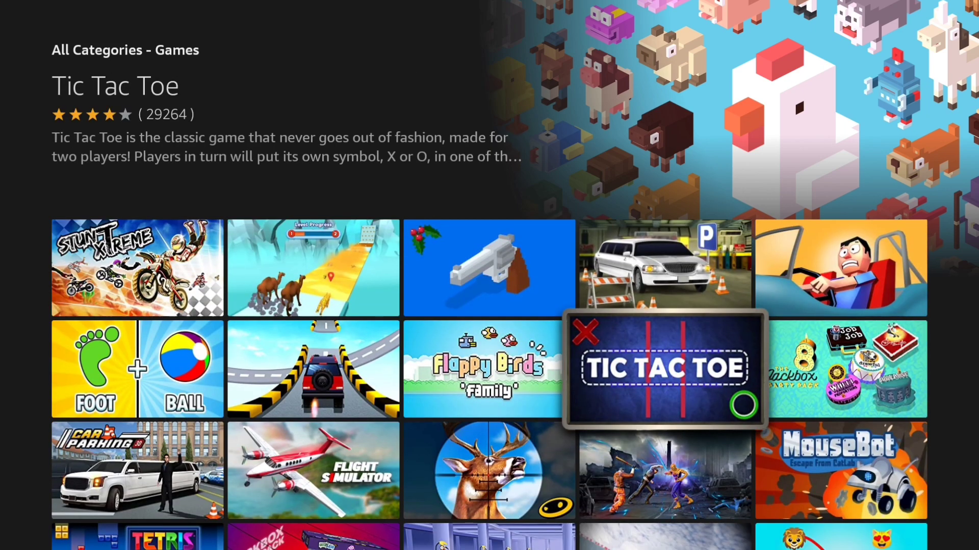
{"action": "key", "text": "Escape"}
{"action": "key", "text": "Down"}
{"action": "key", "text": "Down"}
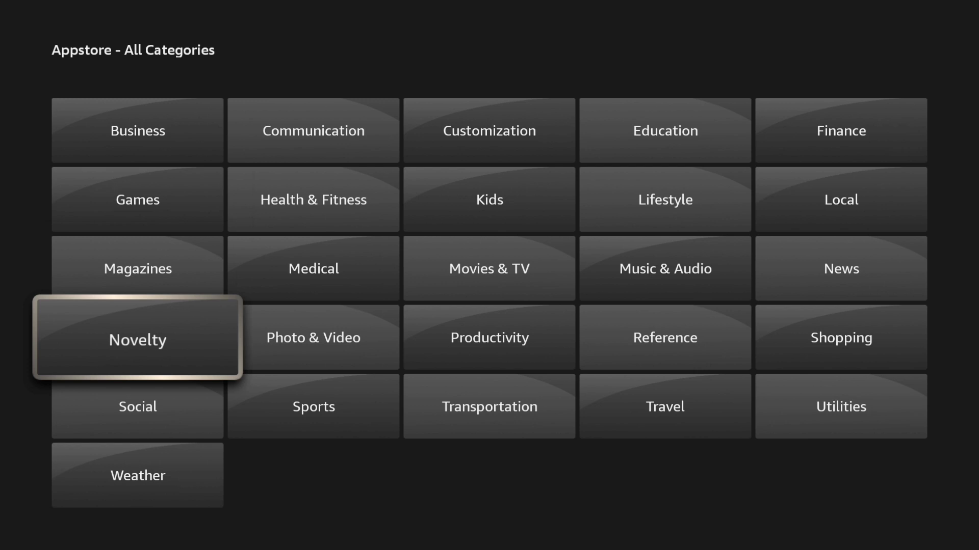
{"action": "key", "text": "Down"}
{"action": "key", "text": "Right"}
{"action": "key", "text": "Right"}
{"action": "key", "text": "Right"}
{"action": "key", "text": "Right"}
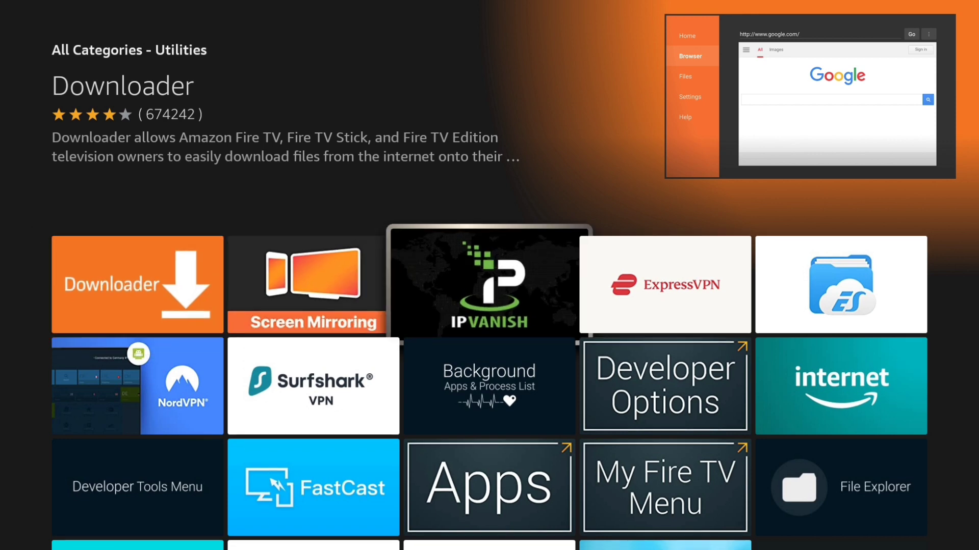
{"action": "key", "text": "Down"}
{"action": "key", "text": "Down"}
{"action": "key", "text": "Down"}
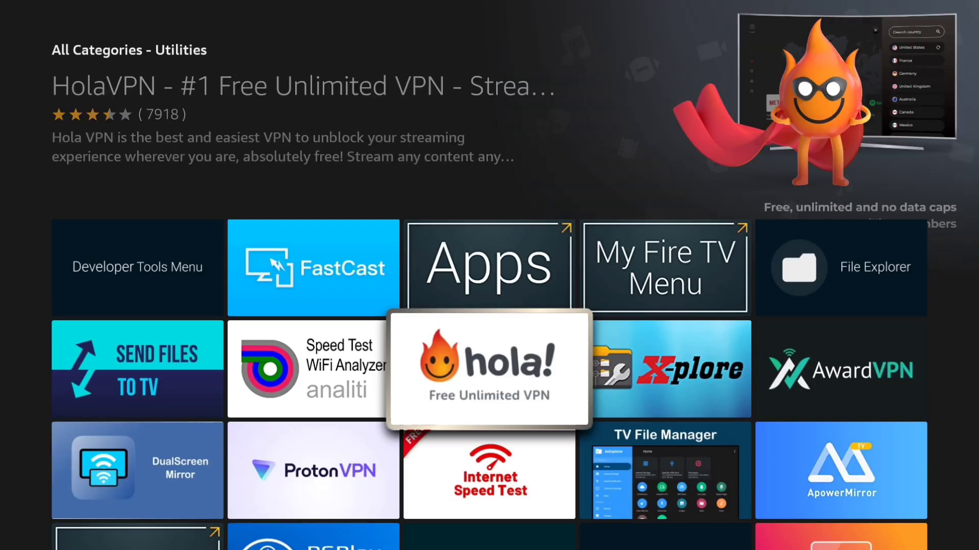
{"action": "key", "text": "Right"}
{"action": "key", "text": "Down"}
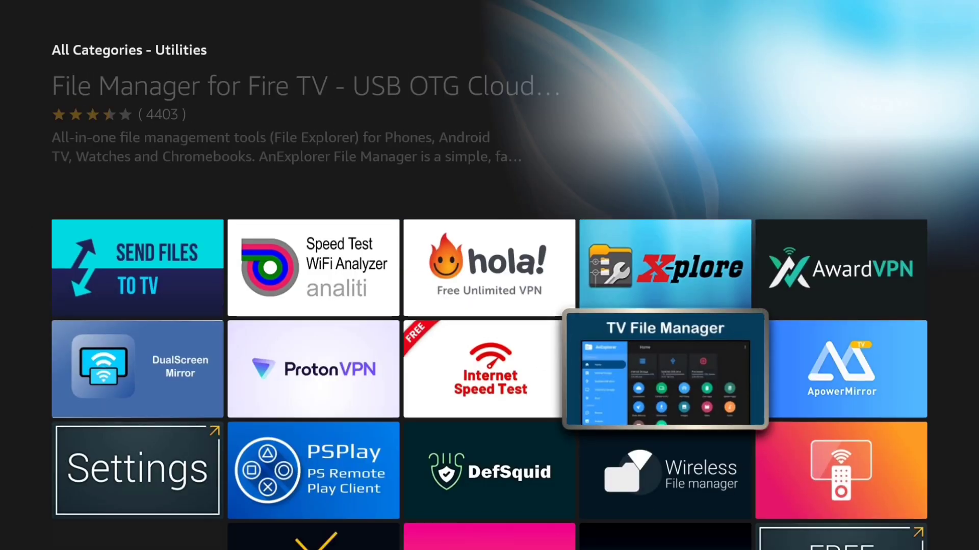
{"action": "key", "text": "Down"}
{"action": "key", "text": "Down"}
{"action": "key", "text": "Down"}
{"action": "key", "text": "Down"}
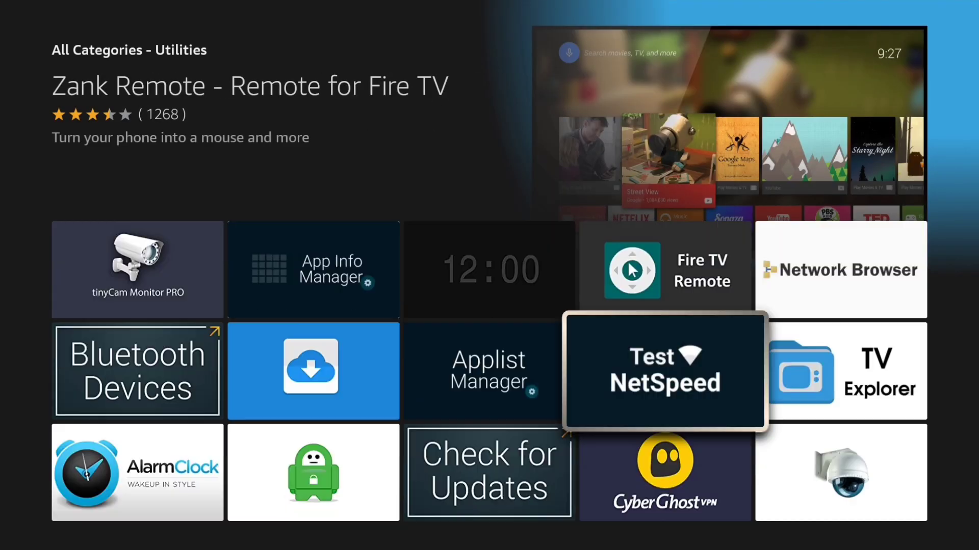
{"action": "key", "text": "Down"}
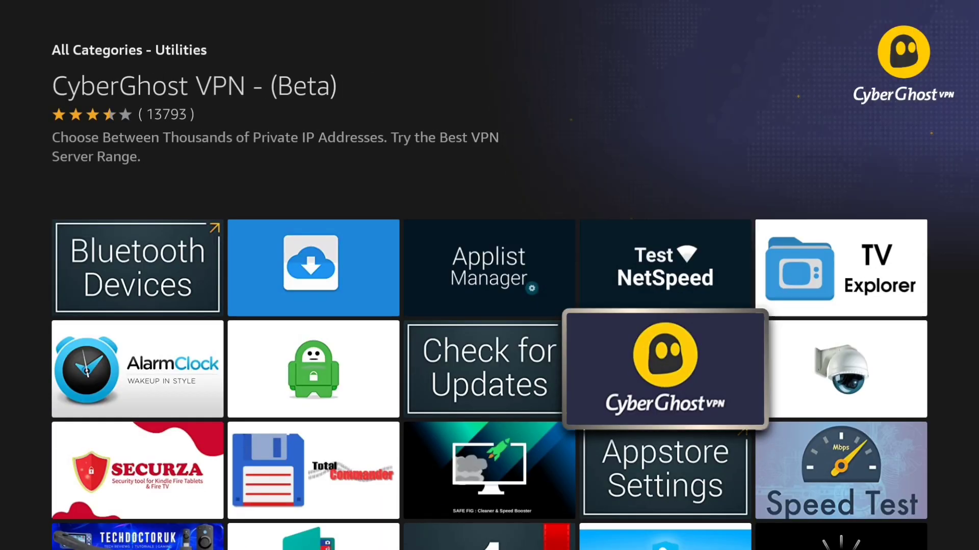
{"action": "key", "text": "Escape"}
{"action": "key", "text": "Left"}
{"action": "key", "text": "Left"}
{"action": "key", "text": "Left"}
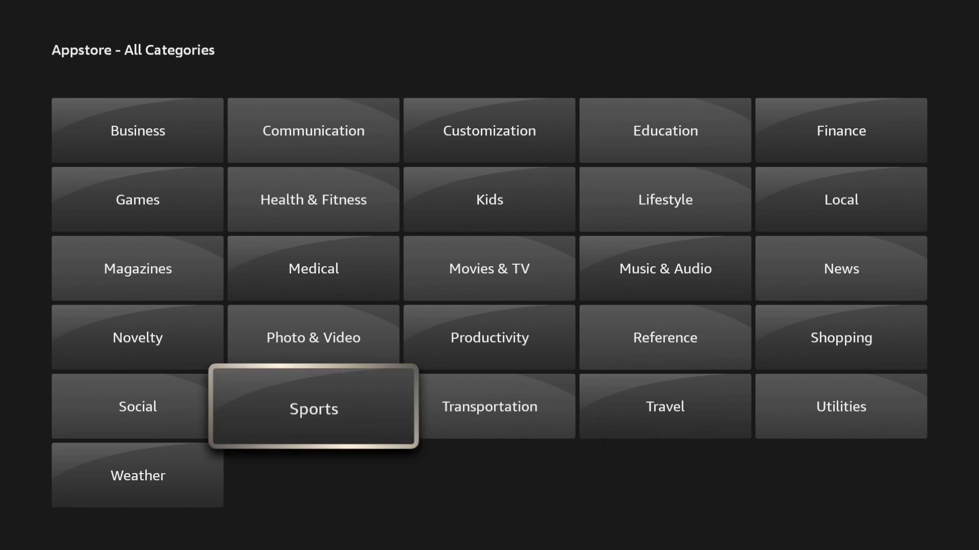
{"action": "key", "text": "Return"}
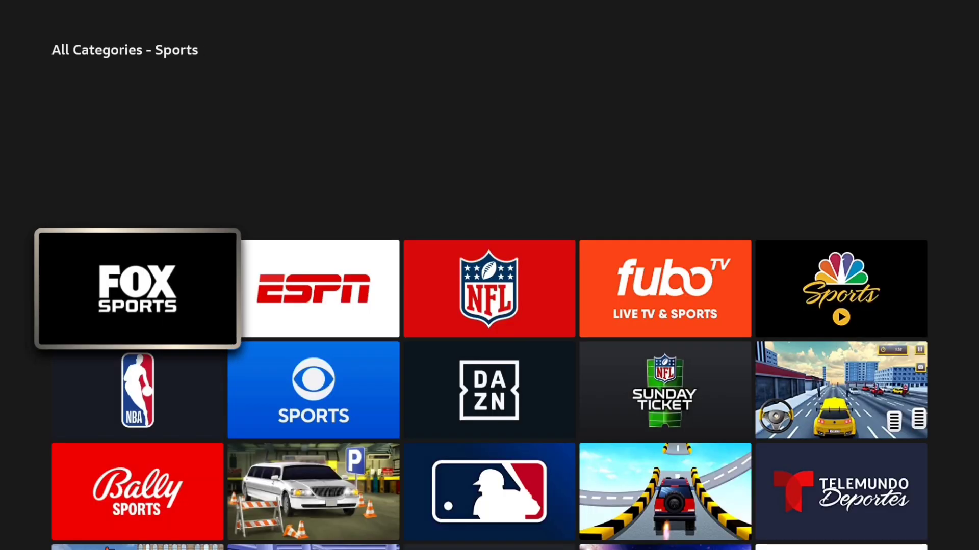
{"action": "key", "text": "Down"}
{"action": "key", "text": "Down"}
{"action": "key", "text": "Down"}
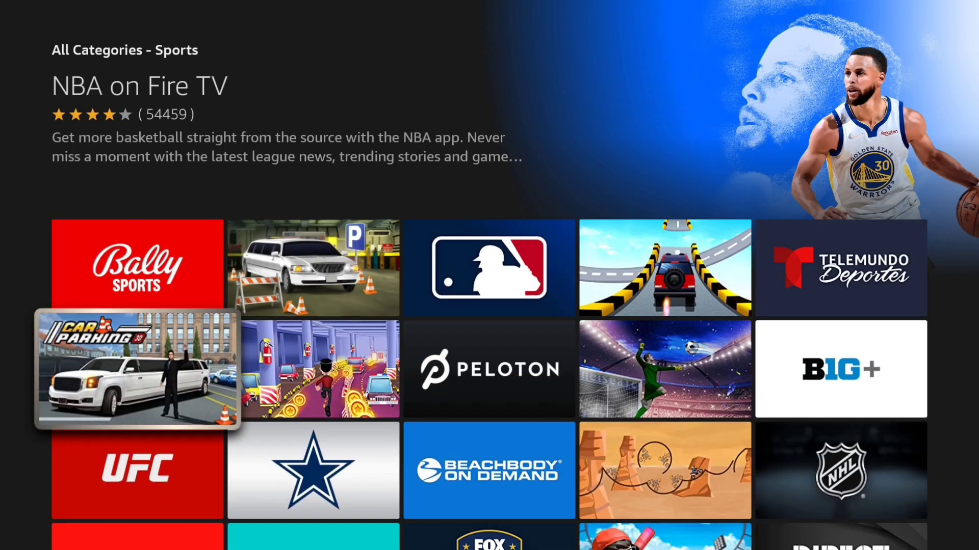
{"action": "key", "text": "Down"}
{"action": "key", "text": "Down"}
{"action": "key", "text": "Down"}
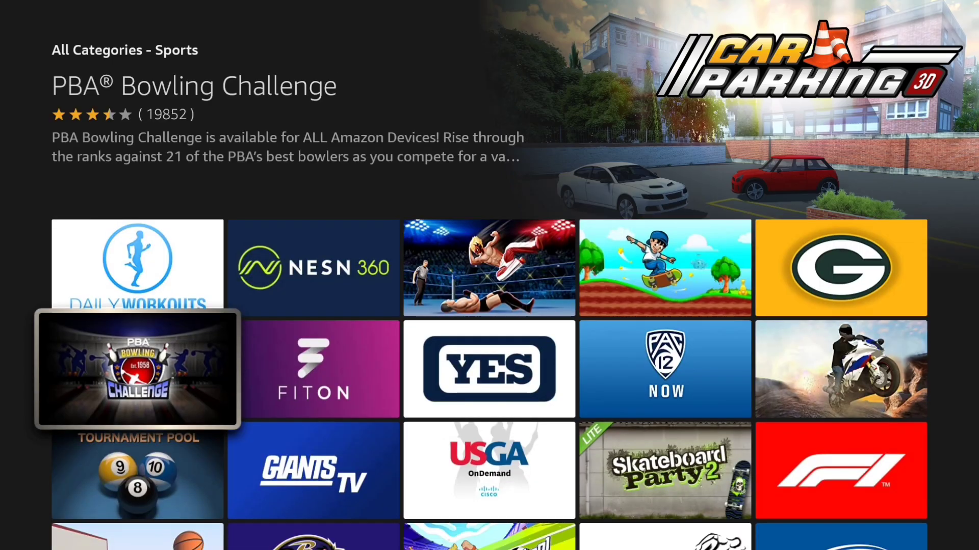
{"action": "key", "text": "Escape"}
{"action": "key", "text": "Up"}
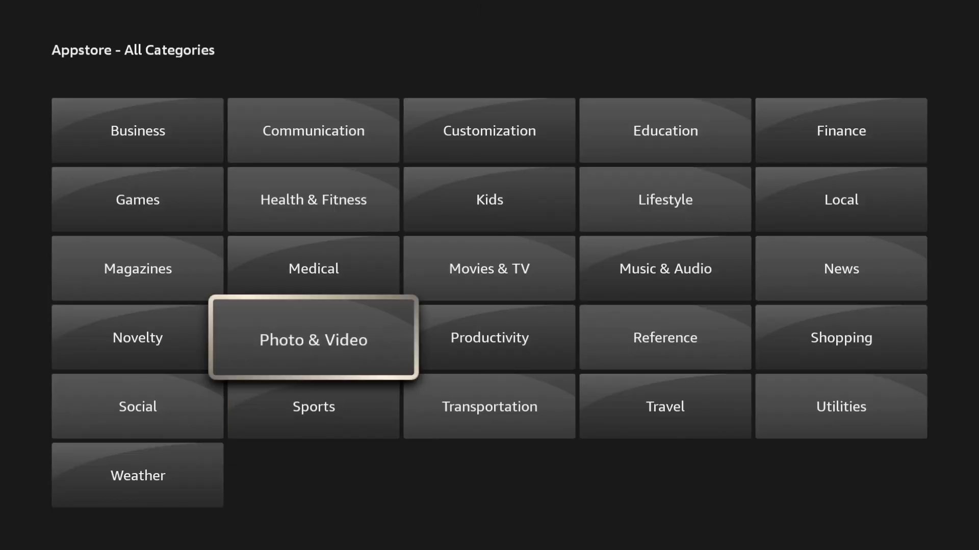
{"action": "key", "text": "Up"}
{"action": "key", "text": "Up"}
{"action": "key", "text": "Up"}
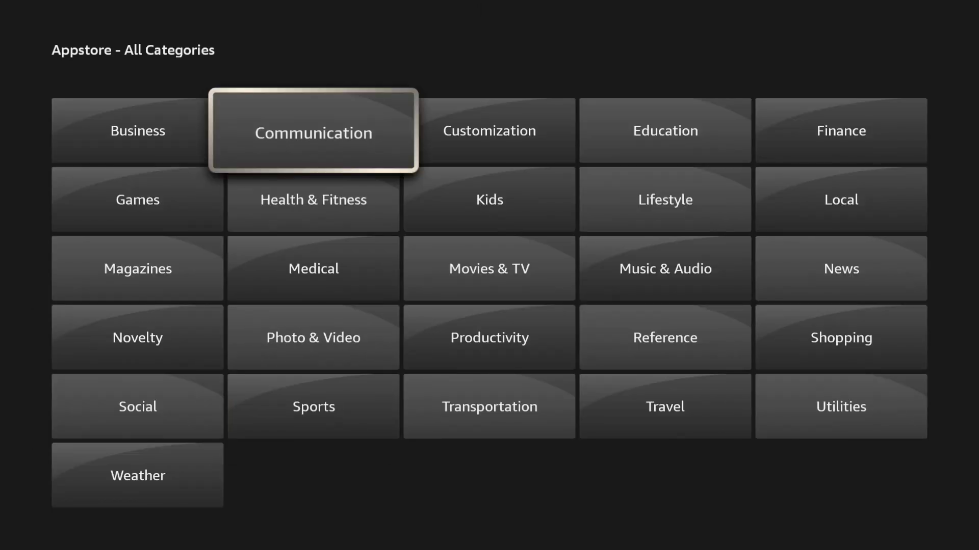